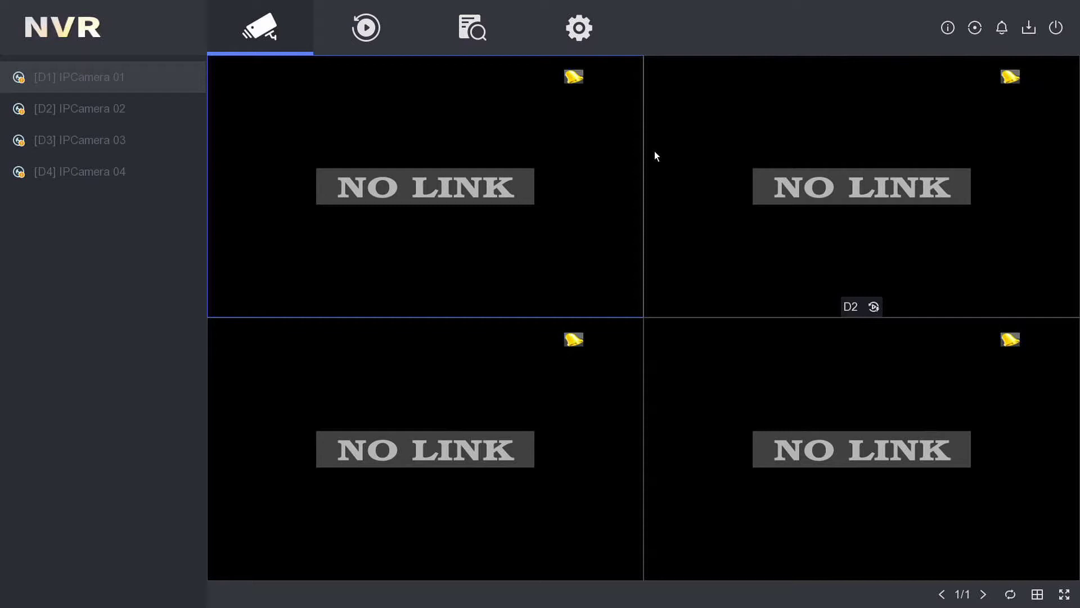
# Go from live view to Configuration and show the Network > General TCP/IP settings
pyautogui.click(576, 25)
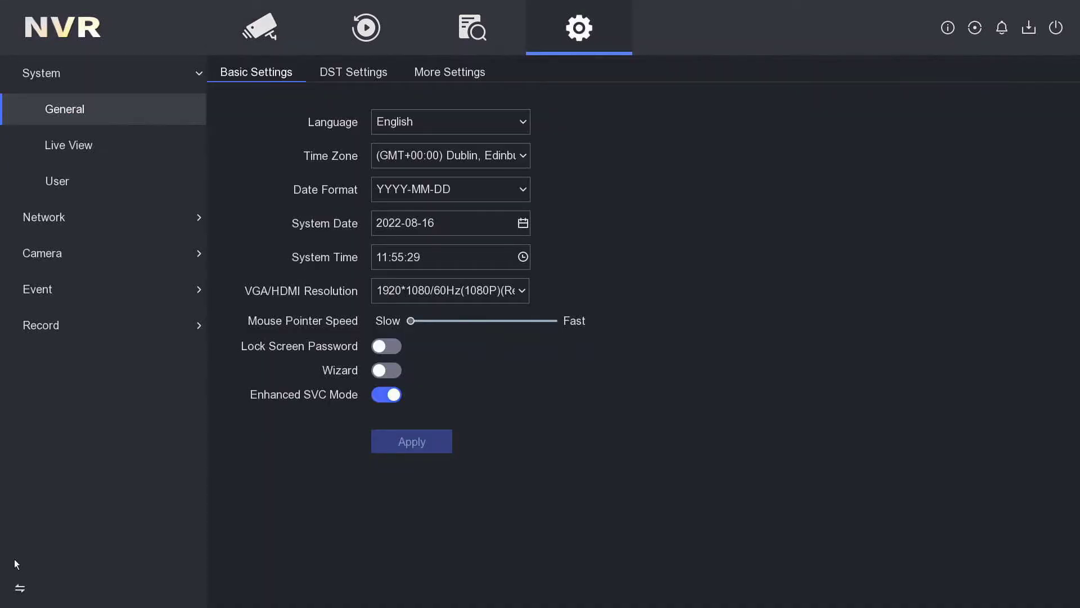
pyautogui.click(63, 217)
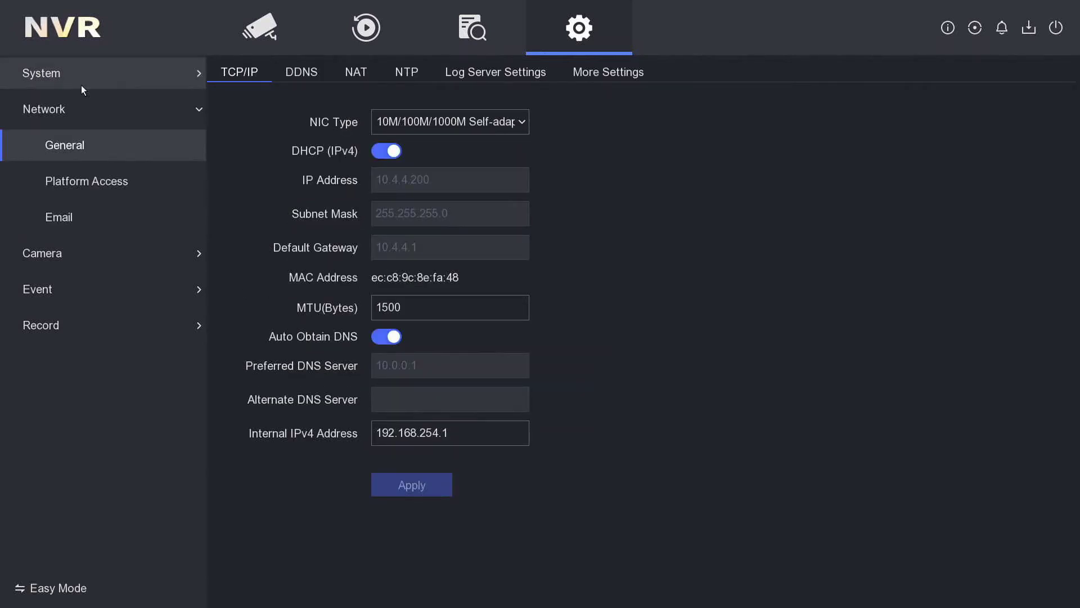
# Show the Hik-Connect Platform Access page under Network
pyautogui.click(86, 181)
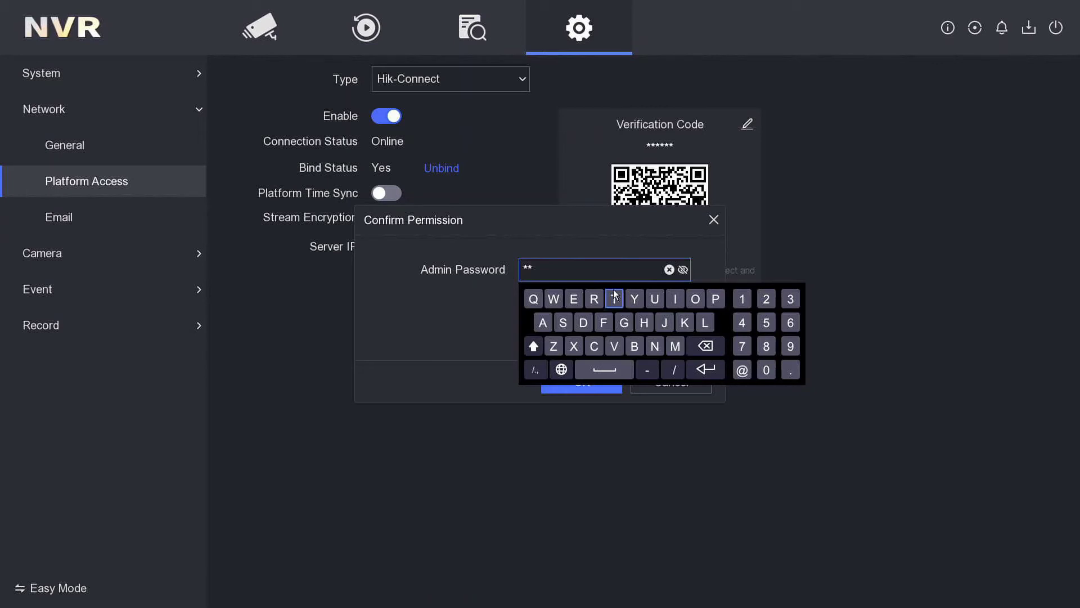
# Confirm the Hik-Connect unbind with the admin password so Bind Status reads No
pyautogui.click(705, 369)
pyautogui.click(600, 314)
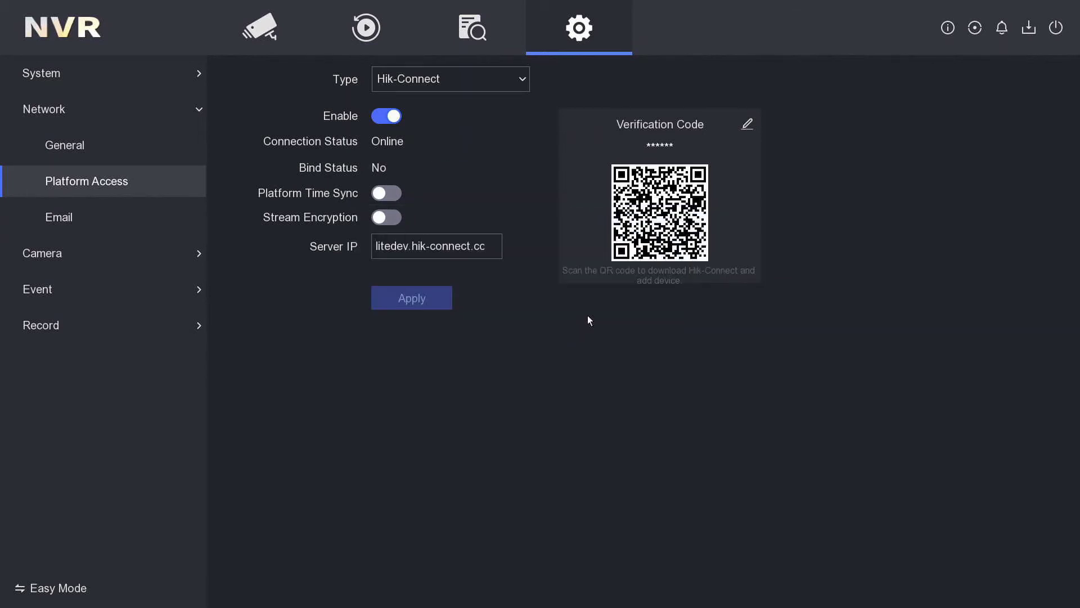